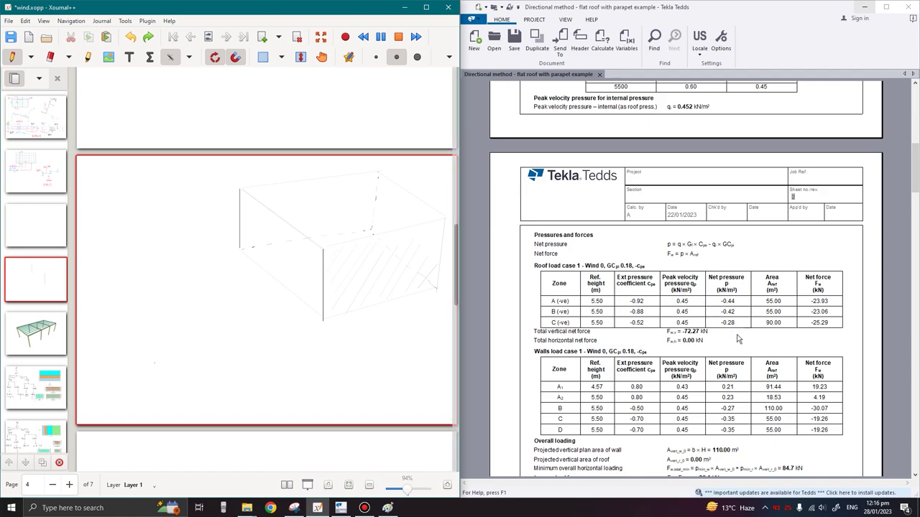
# Step: Number the first case with a circled 1 and write '-ve' beside it
pyautogui.scroll(10, 733, 338)
pyautogui.scroll(-10, 713, 325)
pyautogui.scroll(-3, 750, 327)
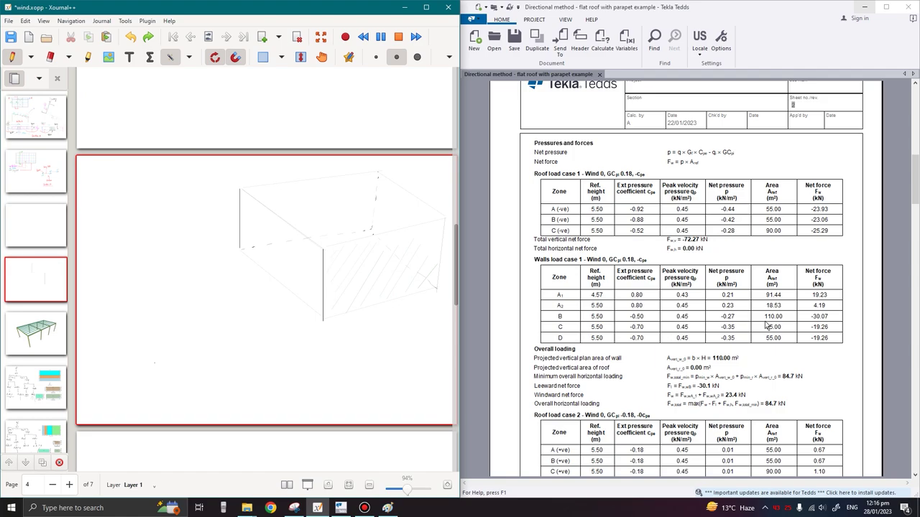
pyautogui.scroll(3, 728, 314)
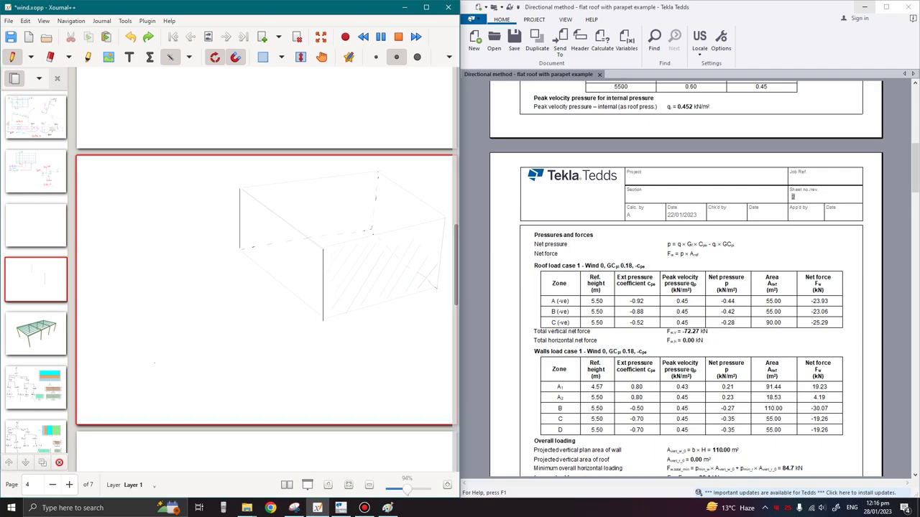
pyautogui.moveTo(91, 167)
pyautogui.mouseDown()
pyautogui.moveTo(85, 178)
pyautogui.moveTo(97, 171)
pyautogui.mouseUp()
pyautogui.moveTo(113, 172); pyautogui.dragTo(120, 173)
pyautogui.moveTo(124, 170); pyautogui.dragTo(144, 177)
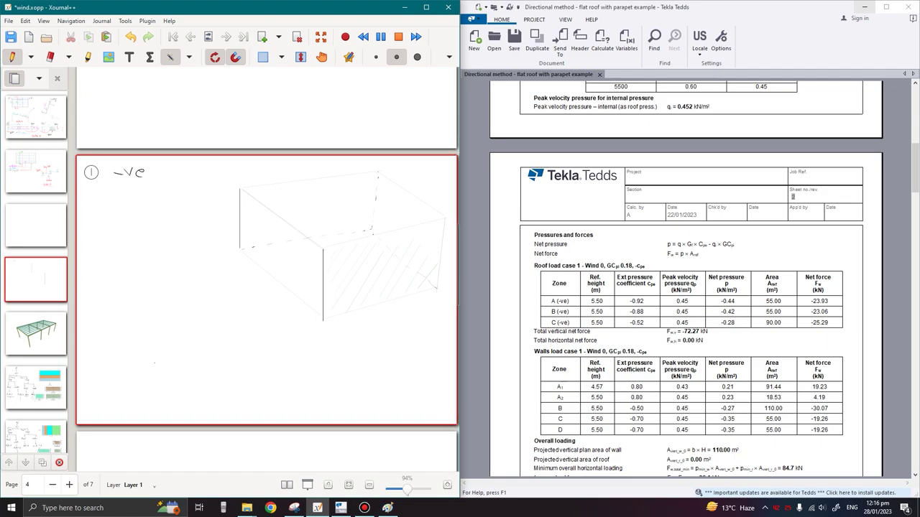
# Step: Sketch the case 1 roof plane with upward arrows, then start a circled 2 case with downward arrows
pyautogui.moveTo(90, 223)
pyautogui.mouseDown()
pyautogui.moveTo(104, 202)
pyautogui.moveTo(171, 204)
pyautogui.moveTo(159, 226)
pyautogui.mouseUp()
pyautogui.moveTo(88, 227); pyautogui.dragTo(159, 226)
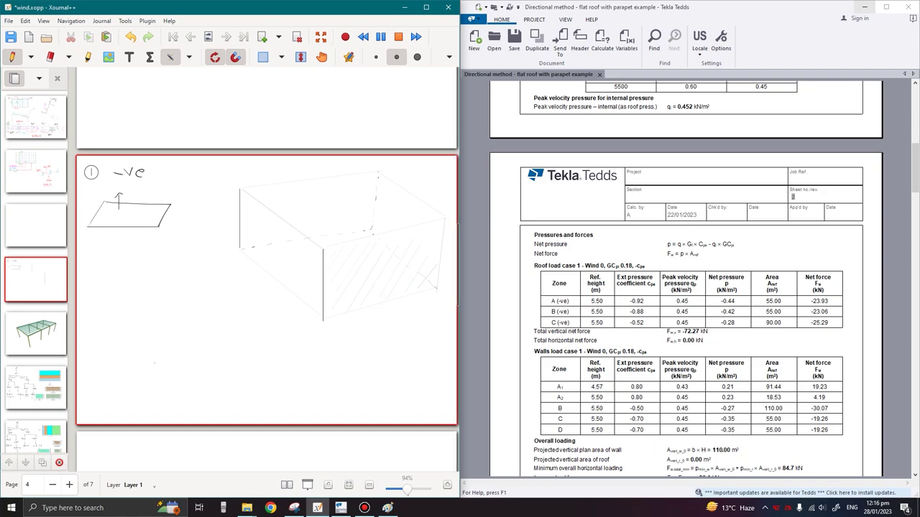
pyautogui.moveTo(150, 212); pyautogui.dragTo(155, 197)
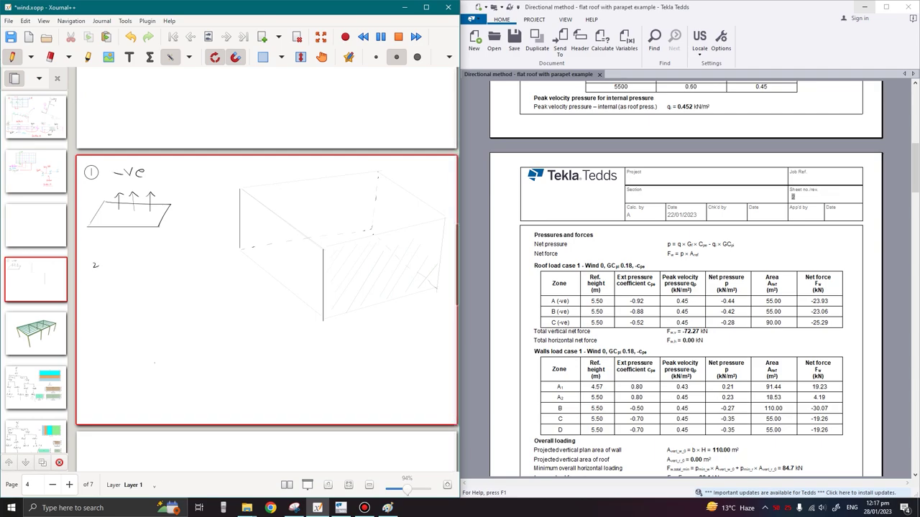
pyautogui.moveTo(95, 258)
pyautogui.mouseDown()
pyautogui.moveTo(140, 263)
pyautogui.moveTo(113, 269)
pyautogui.moveTo(98, 314)
pyautogui.moveTo(115, 288)
pyautogui.moveTo(180, 300)
pyautogui.moveTo(172, 325)
pyautogui.moveTo(96, 316)
pyautogui.mouseUp()
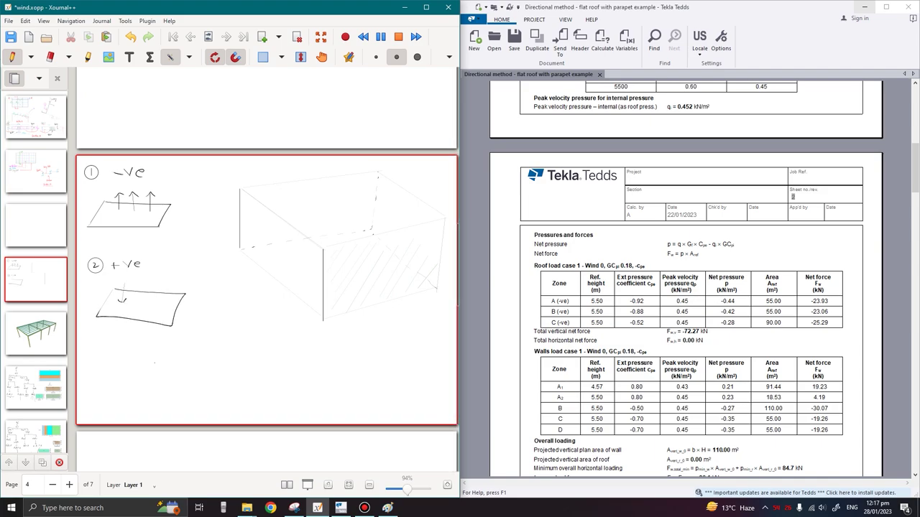
pyautogui.moveTo(134, 286)
pyautogui.mouseDown()
pyautogui.moveTo(134, 303)
pyautogui.moveTo(138, 297)
pyautogui.mouseUp()
# Step: Add more downward arrows to the +ve roof and draw a 0° wind arrow below the box
pyautogui.moveTo(148, 284)
pyautogui.mouseDown()
pyautogui.moveTo(148, 302)
pyautogui.moveTo(164, 303)
pyautogui.mouseUp()
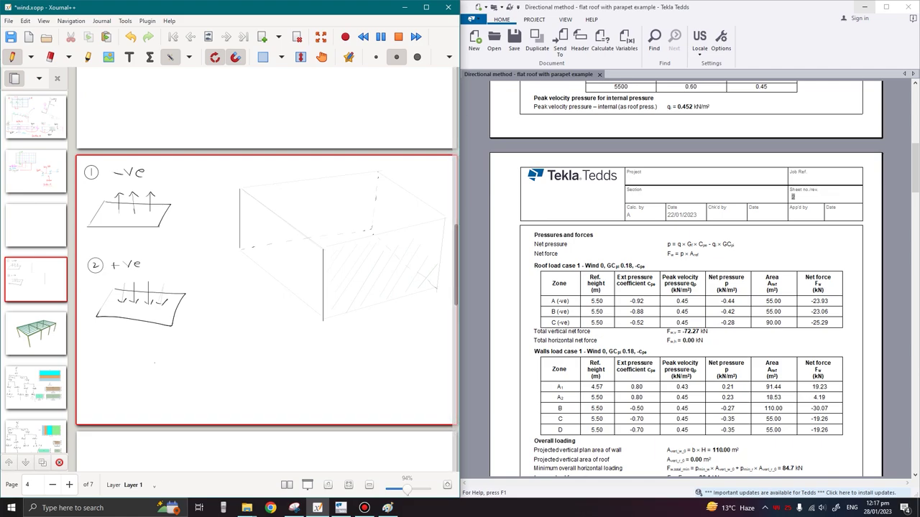
pyautogui.moveTo(372, 323)
pyautogui.mouseDown()
pyautogui.moveTo(390, 340)
pyautogui.moveTo(381, 323)
pyautogui.moveTo(405, 325)
pyautogui.mouseUp()
pyautogui.moveTo(411, 282); pyautogui.dragTo(434, 266)
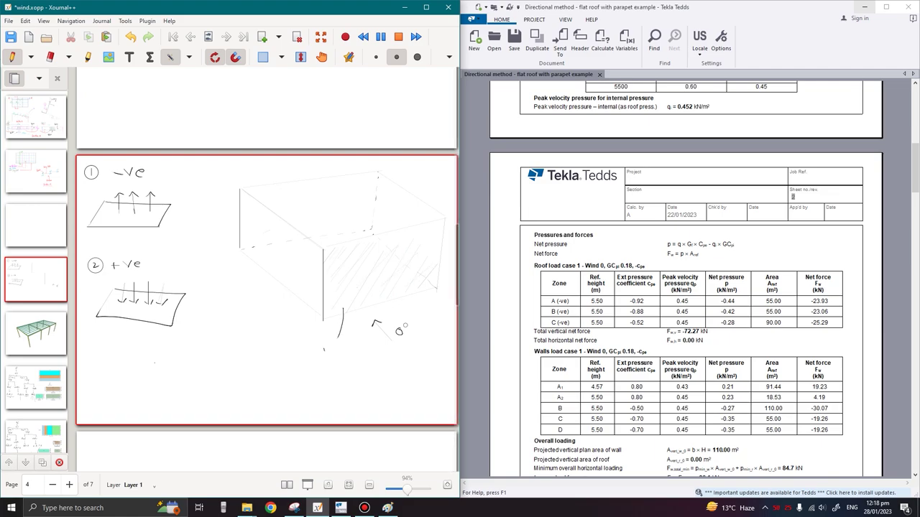
# Step: Draw a leader line down from the box front and write 'Windward' beneath it
pyautogui.moveTo(341, 308); pyautogui.dragTo(338, 339)
pyautogui.moveTo(325, 350); pyautogui.dragTo(355, 352)
pyautogui.moveTo(360, 347); pyautogui.dragTo(385, 351)
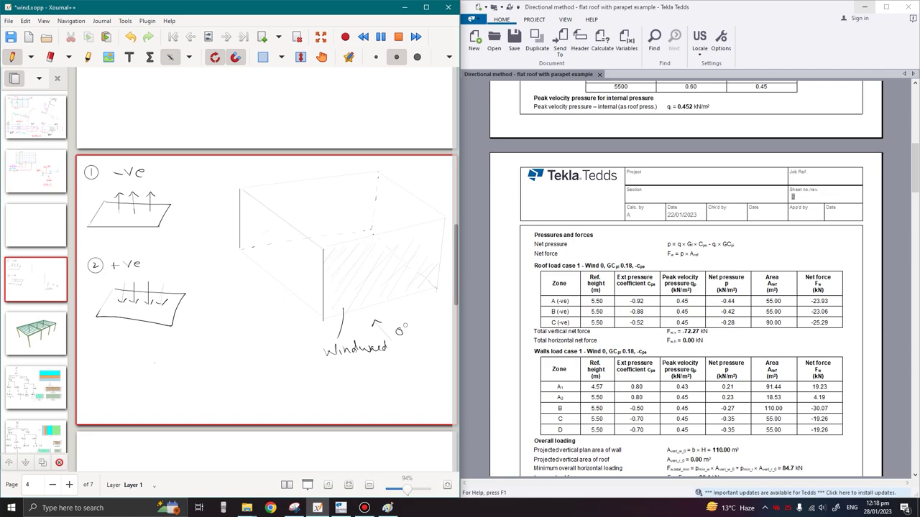
# Step: Write 'Leeward' across the box top and add hatching strokes beside it
pyautogui.moveTo(251, 190); pyautogui.dragTo(242, 211)
pyautogui.moveTo(314, 191); pyautogui.dragTo(286, 228)
pyautogui.moveTo(365, 207); pyautogui.dragTo(349, 224)
pyautogui.moveTo(289, 202)
pyautogui.mouseDown()
pyautogui.moveTo(304, 211)
pyautogui.moveTo(345, 192)
pyautogui.mouseUp()
pyautogui.moveTo(255, 270); pyautogui.dragTo(257, 279)
pyautogui.moveTo(389, 213)
pyautogui.mouseDown()
pyautogui.moveTo(408, 201)
pyautogui.moveTo(413, 211)
pyautogui.mouseUp()
pyautogui.moveTo(416, 233); pyautogui.dragTo(422, 226)
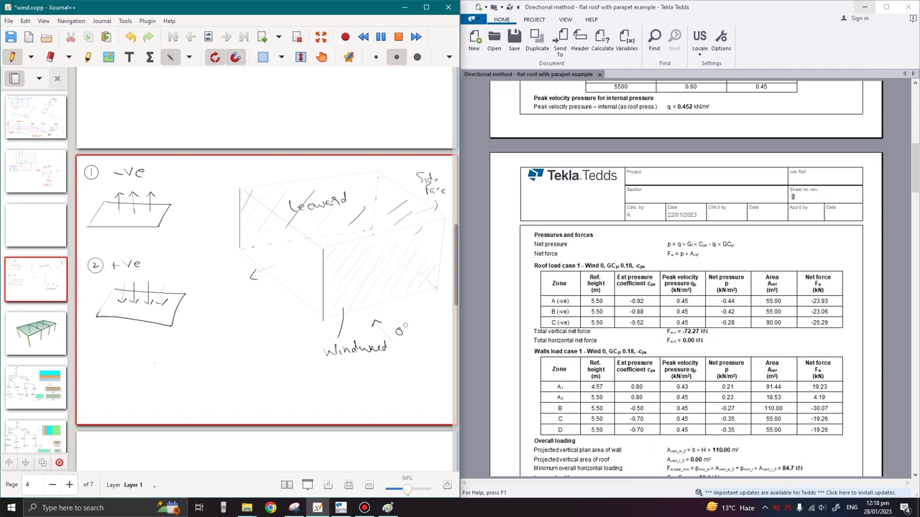
# Step: Draw pressure arrows on the windward and left faces and mark the top-left corner '-ve'
pyautogui.moveTo(358, 319)
pyautogui.mouseDown()
pyautogui.moveTo(356, 288)
pyautogui.moveTo(385, 302)
pyautogui.moveTo(380, 284)
pyautogui.moveTo(397, 283)
pyautogui.moveTo(406, 297)
pyautogui.moveTo(397, 283)
pyautogui.moveTo(407, 306)
pyautogui.mouseUp()
pyautogui.moveTo(277, 277); pyautogui.dragTo(279, 285)
pyautogui.moveTo(245, 249); pyautogui.dragTo(244, 257)
pyautogui.moveTo(242, 204); pyautogui.dragTo(253, 202)
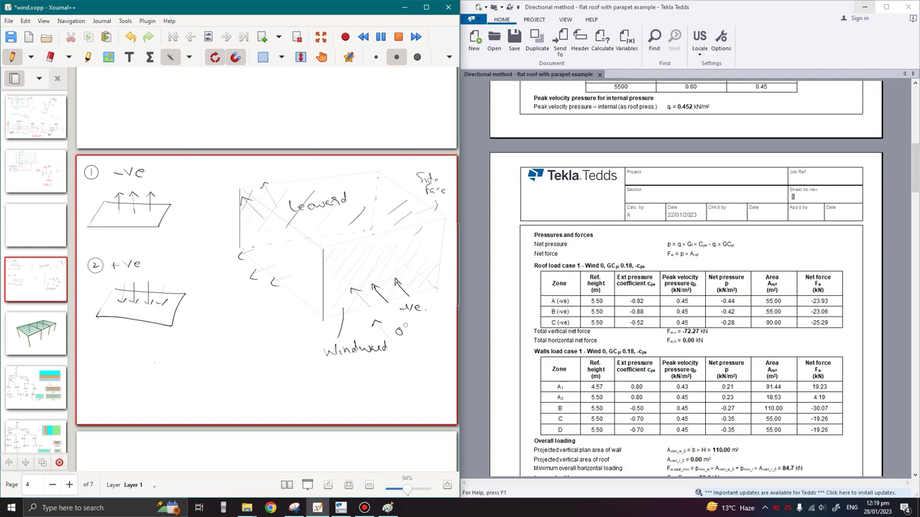
pyautogui.moveTo(246, 168); pyautogui.dragTo(265, 172)
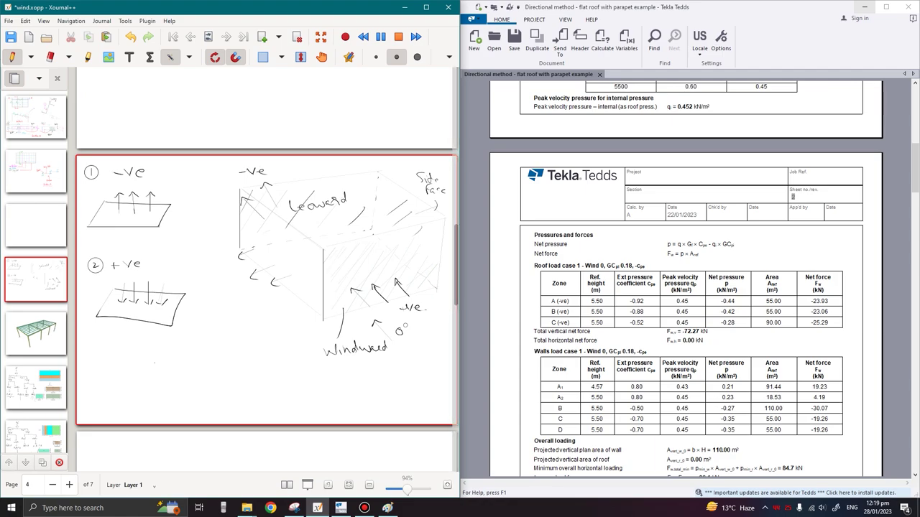
pyautogui.moveTo(236, 283); pyautogui.dragTo(244, 280)
# Step: Hatch the roof, add an upward roof arrow labelled '-ve', and draw a diagonal across the top
pyautogui.moveTo(328, 182)
pyautogui.mouseDown()
pyautogui.moveTo(295, 217)
pyautogui.moveTo(308, 218)
pyautogui.mouseUp()
pyautogui.moveTo(384, 202); pyautogui.dragTo(354, 236)
pyautogui.moveTo(402, 219); pyautogui.dragTo(391, 235)
pyautogui.moveTo(363, 185)
pyautogui.mouseDown()
pyautogui.moveTo(362, 165)
pyautogui.moveTo(347, 167)
pyautogui.mouseUp()
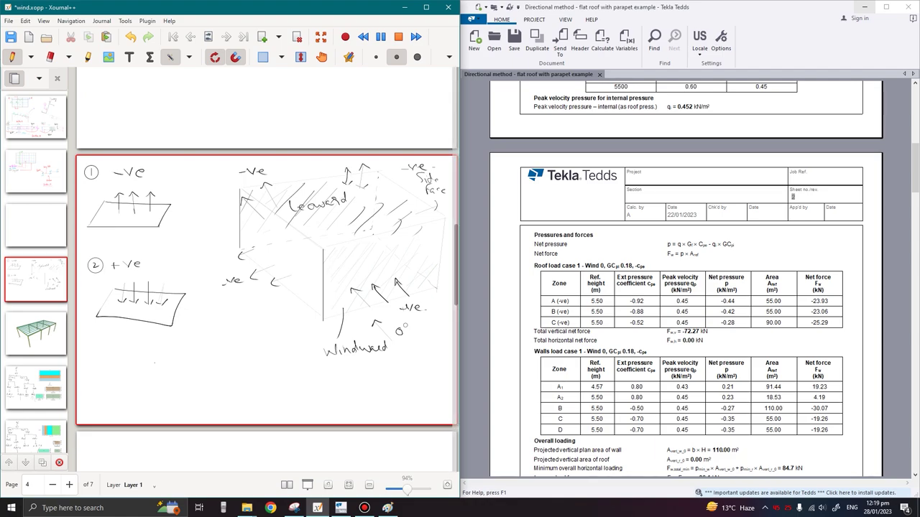
pyautogui.moveTo(317, 173)
pyautogui.mouseDown()
pyautogui.moveTo(346, 166)
pyautogui.moveTo(339, 178)
pyautogui.mouseUp()
pyautogui.moveTo(319, 244); pyautogui.dragTo(269, 173)
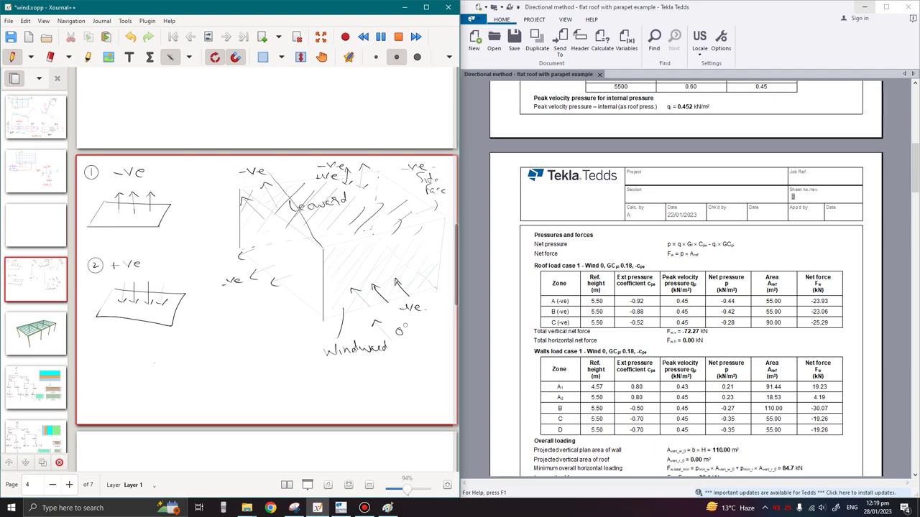